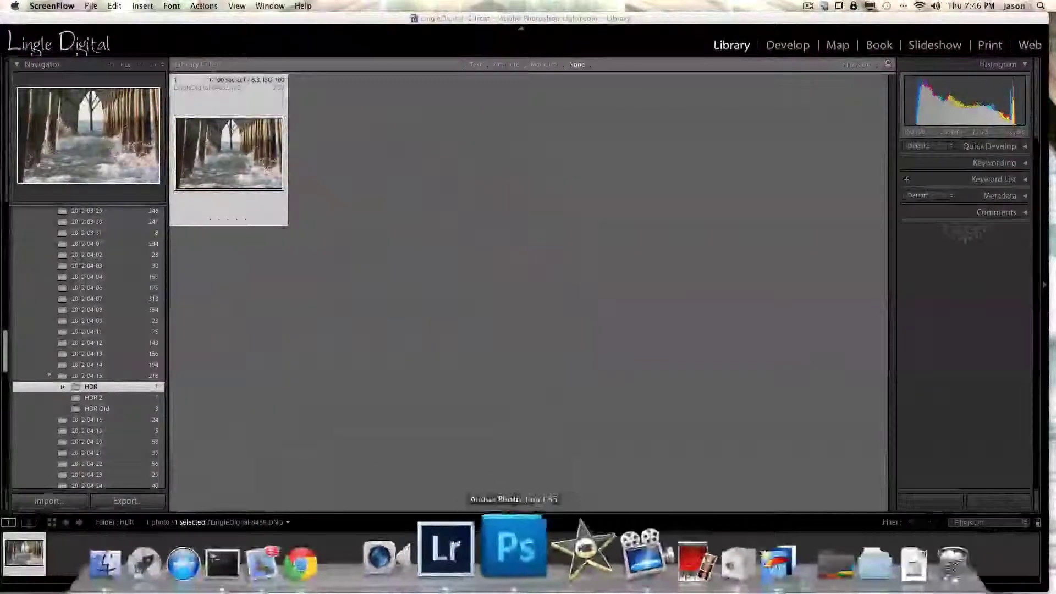
# - Launch Photoshop and open LingleDigital-8489.DNG from the HDR folder in Camera Raw
pyautogui.click(514, 547)
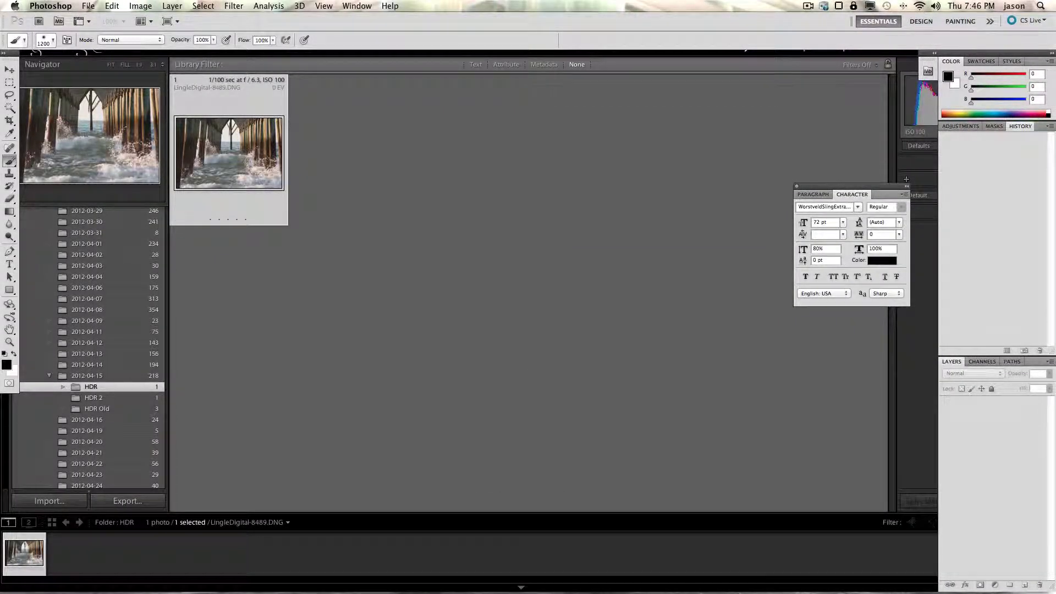
pyautogui.click(88, 6)
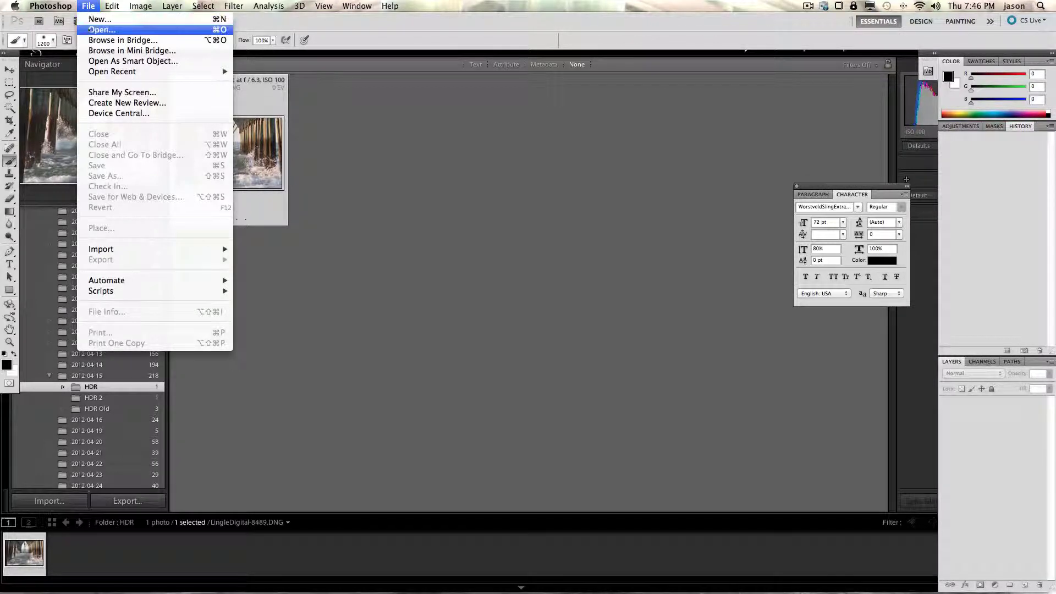
pyautogui.click(102, 30)
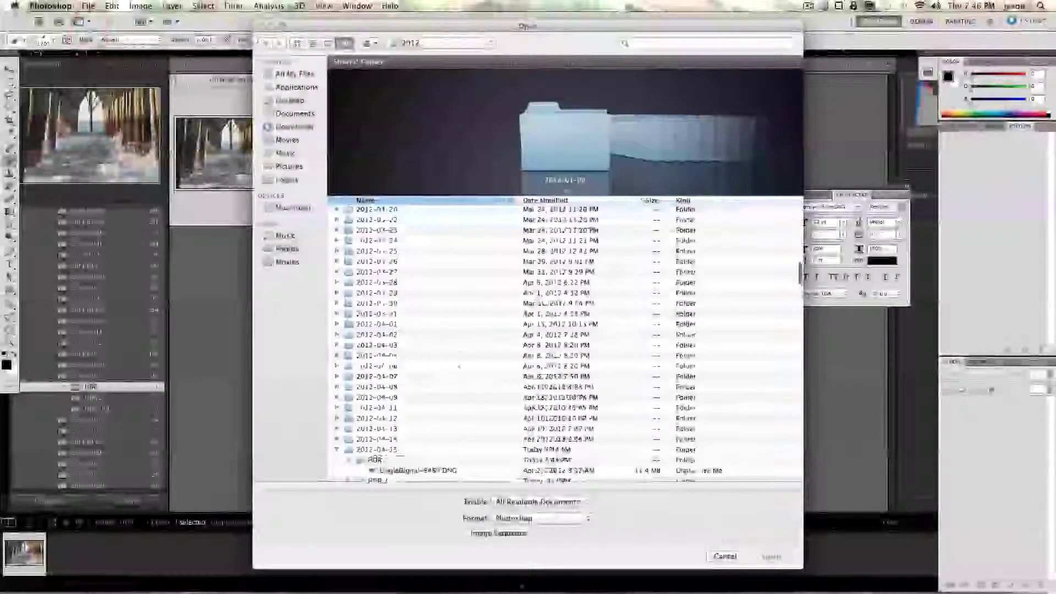
pyautogui.scroll(-1, 437, 409)
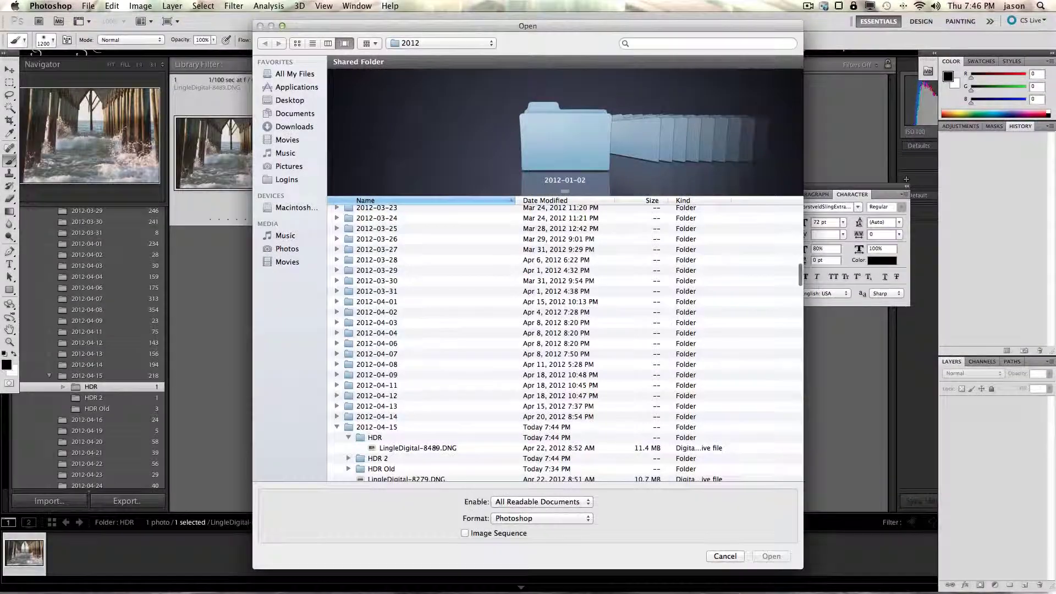
pyautogui.click(424, 448)
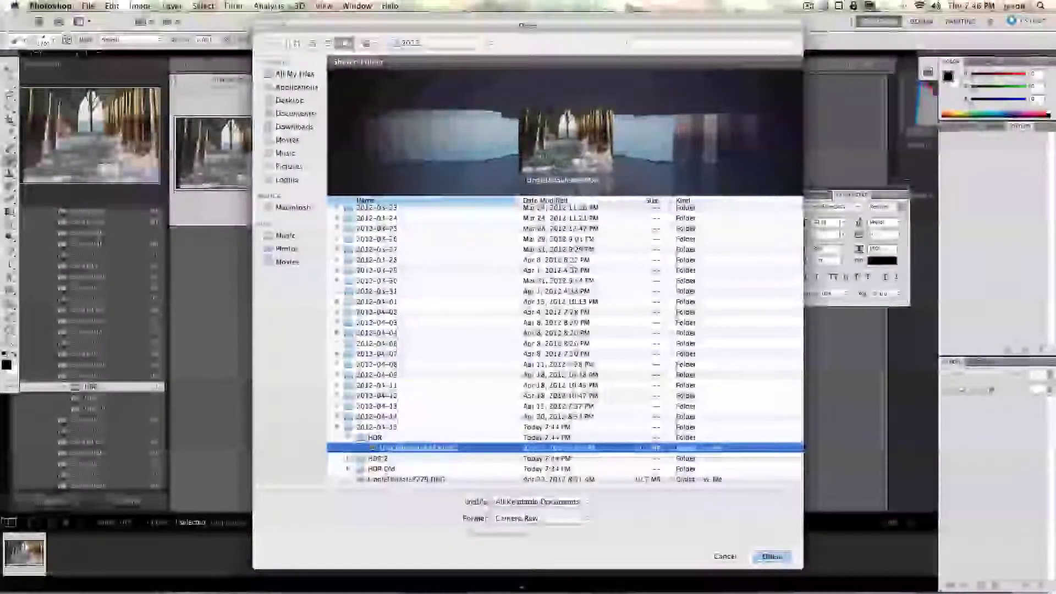
pyautogui.doubleClick(439, 447)
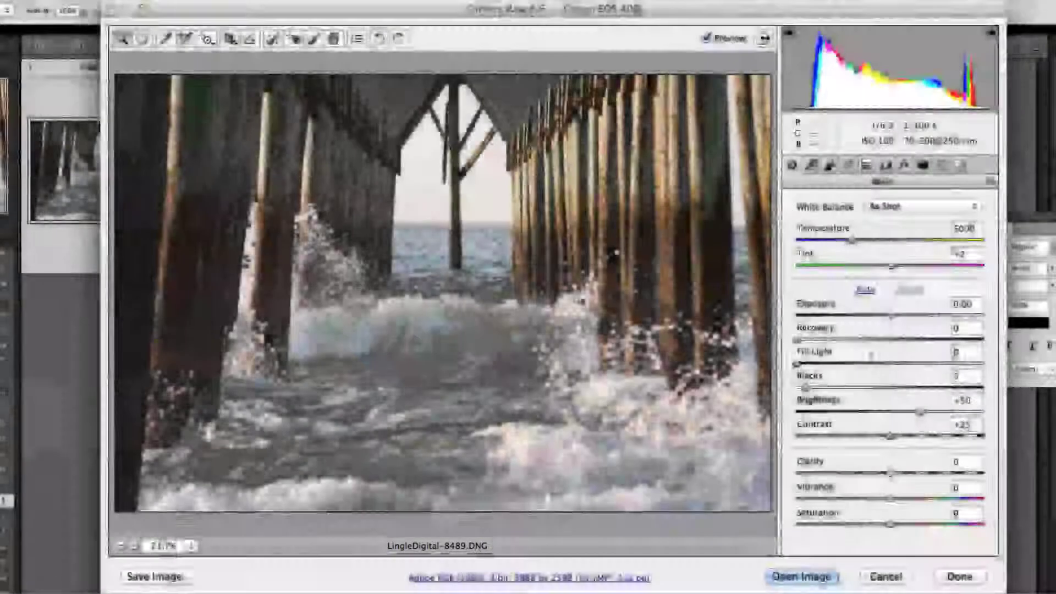
# - Lower the pier photo's Camera Raw Exposure to -2 and choose Save Image
pyautogui.click(966, 303)
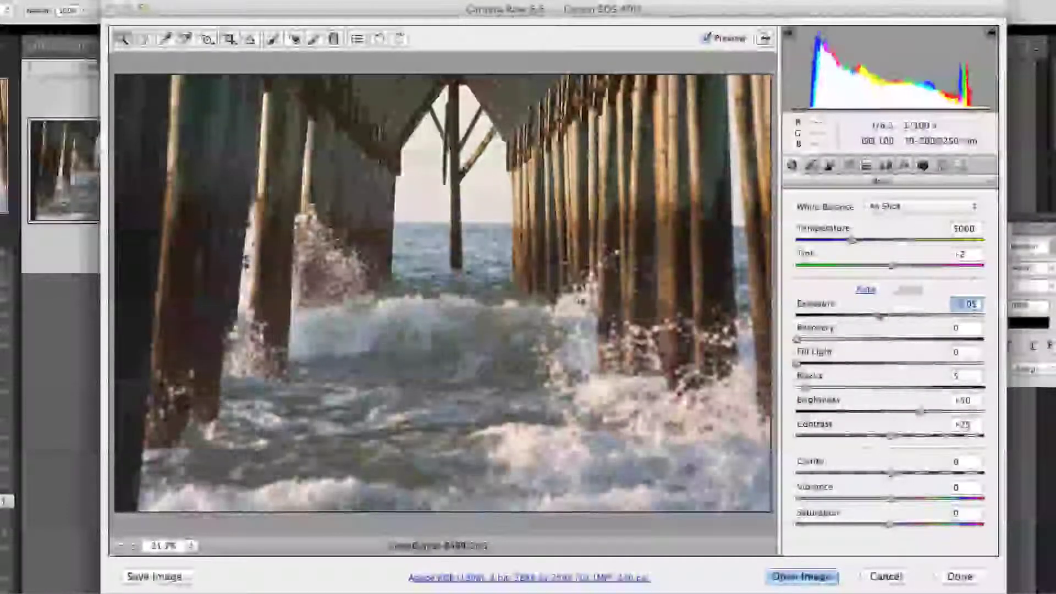
pyautogui.write('-1.10')
pyautogui.press('Return')
pyautogui.moveTo(864, 318); pyautogui.dragTo(845, 322)
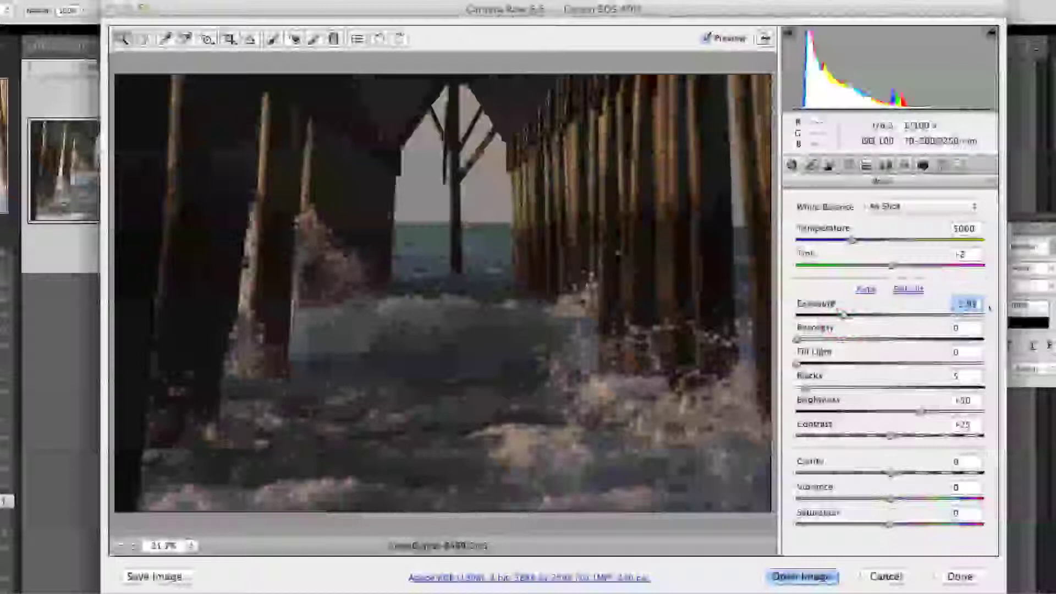
pyautogui.write('-2')
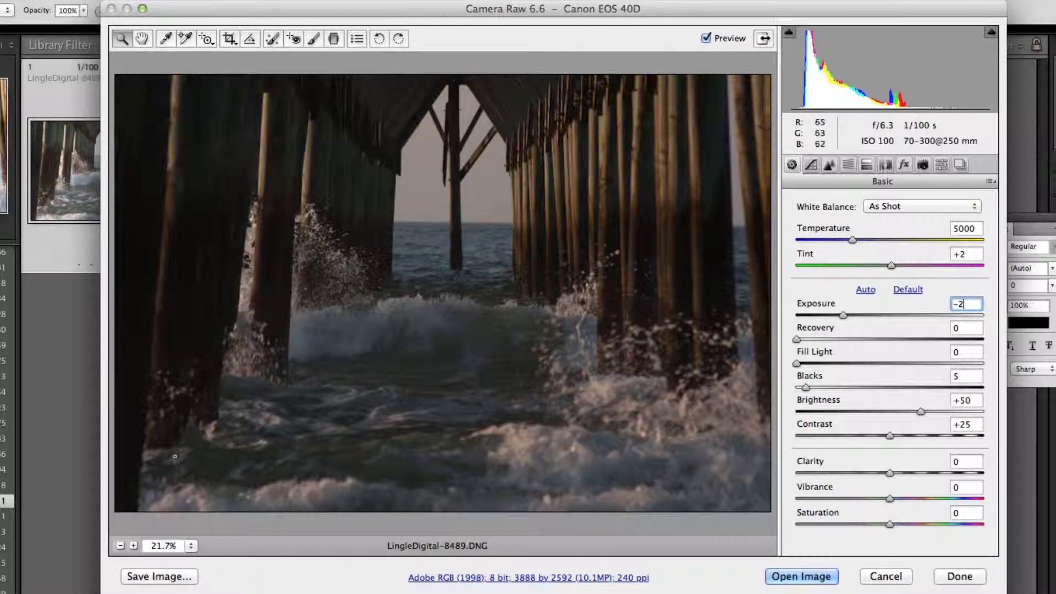
pyautogui.click(158, 577)
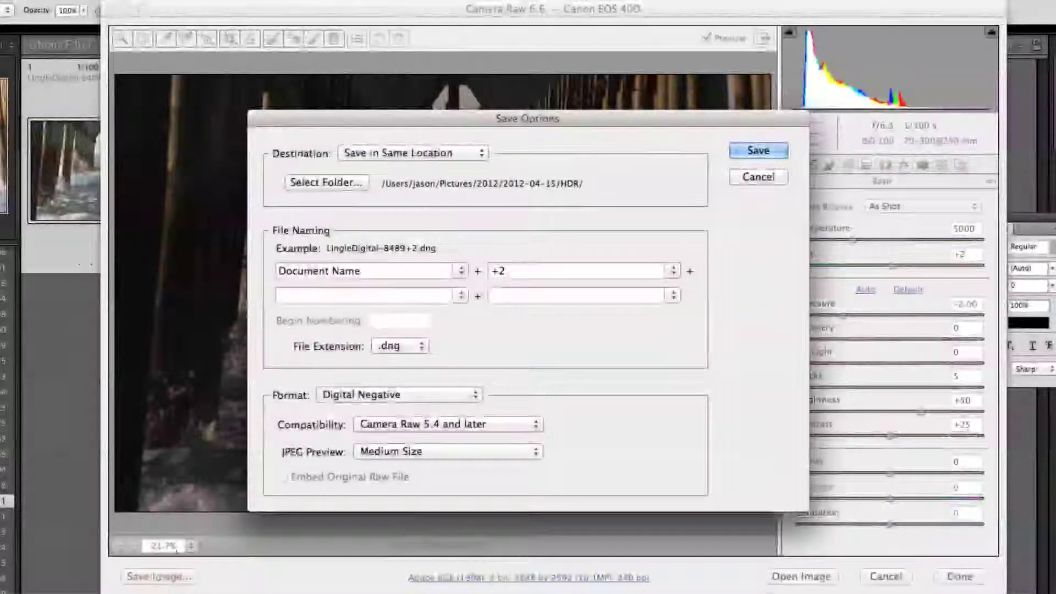
# - Save the -2 exposure copy as a DNG with file-name suffix -2
pyautogui.press('Tab')
pyautogui.press('BackSpace')
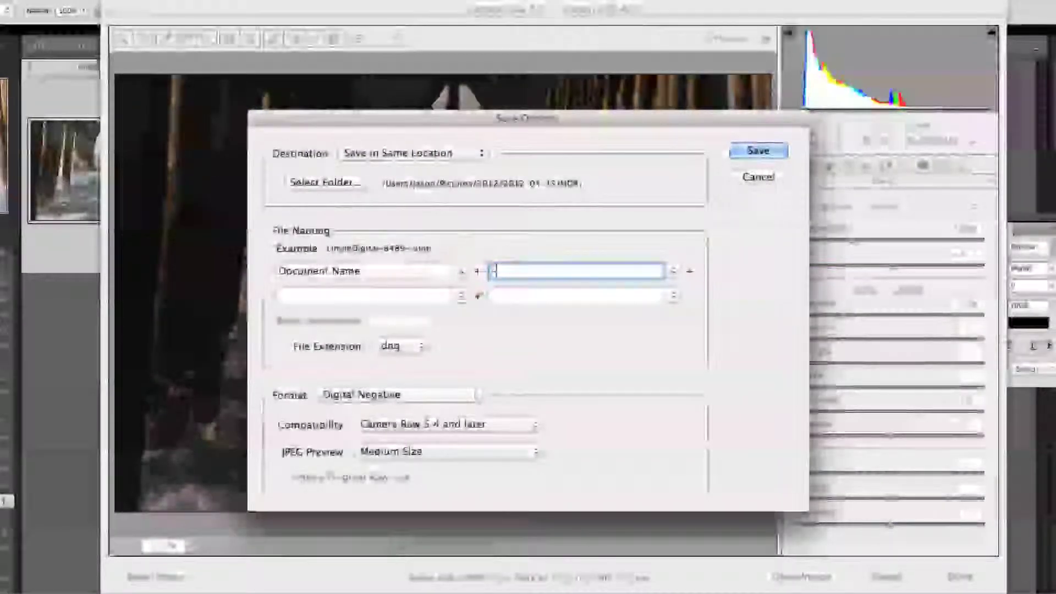
pyautogui.write('-2')
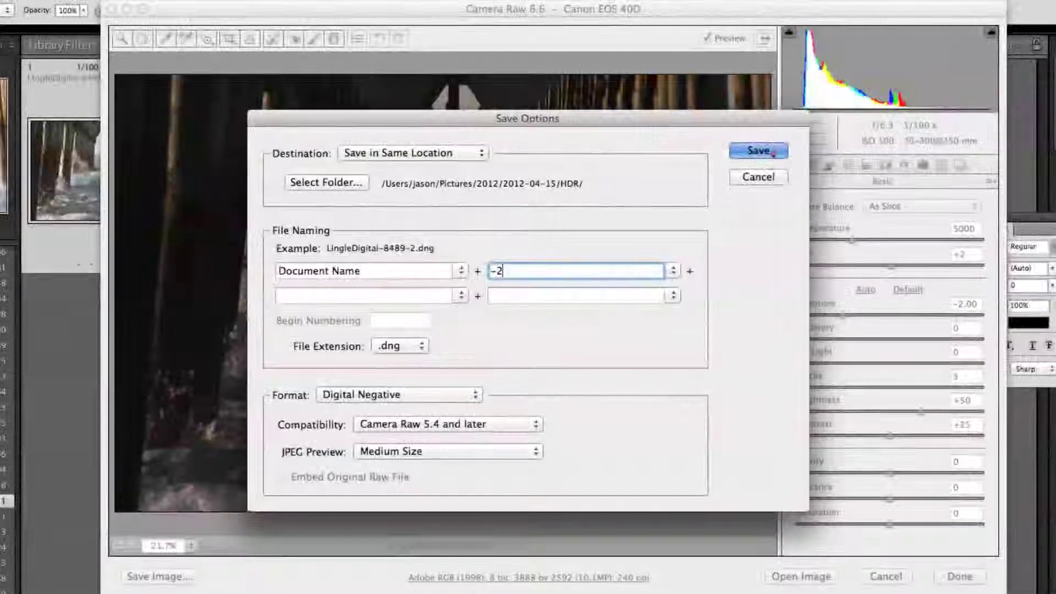
pyautogui.click(772, 152)
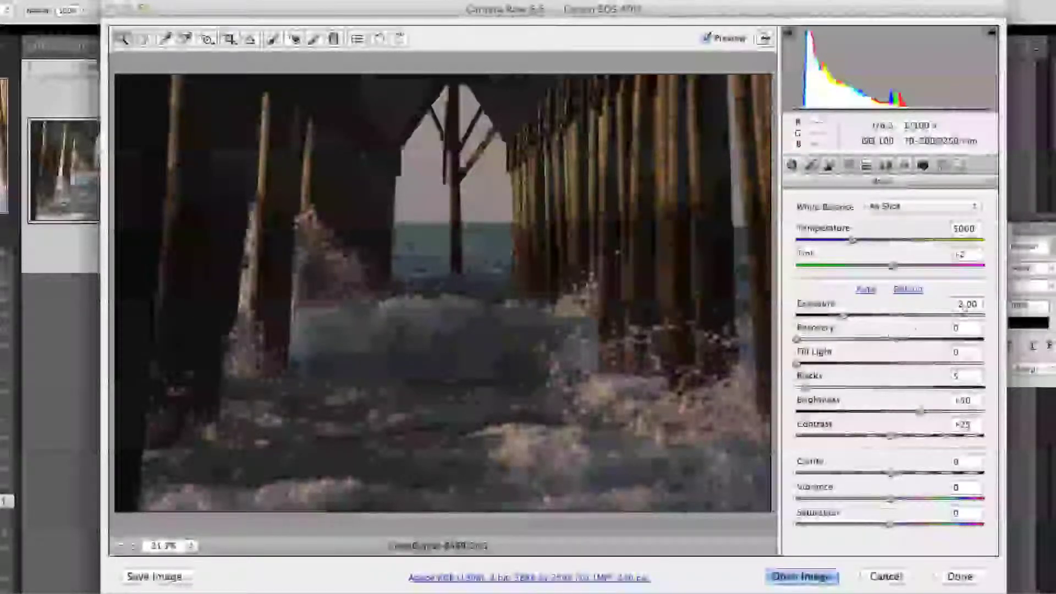
# - Set Exposure to +2 and save that copy as a DNG with suffix +2
pyautogui.click(966, 304)
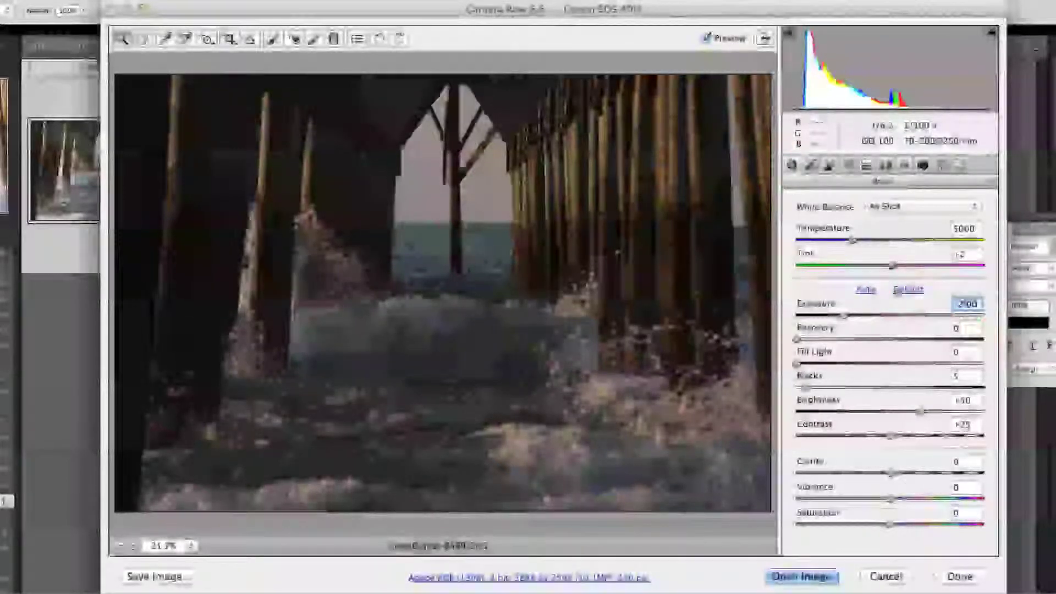
pyautogui.write('2')
pyautogui.click(165, 576)
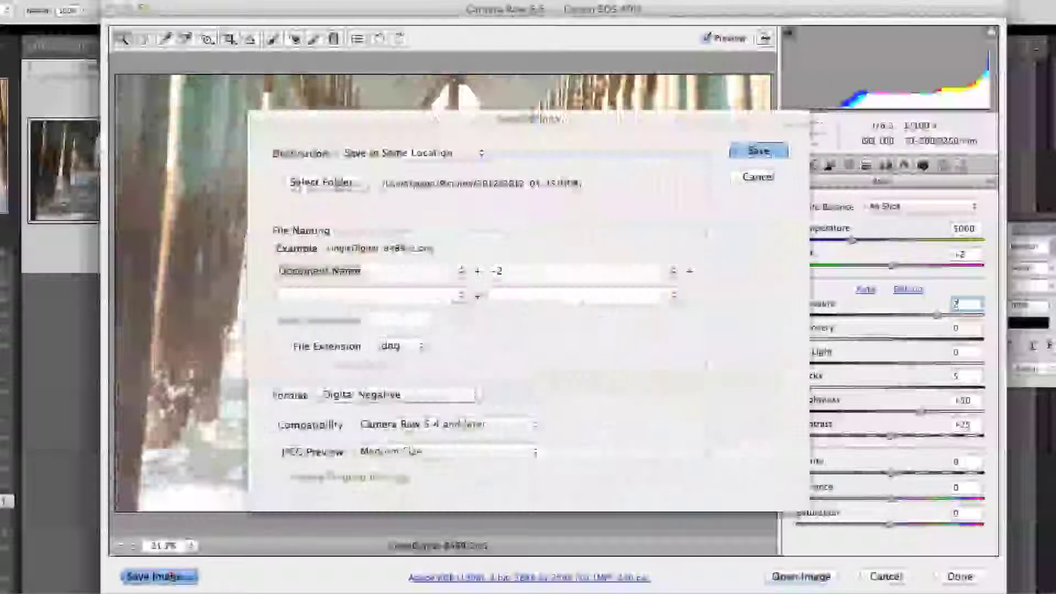
pyautogui.press('Tab')
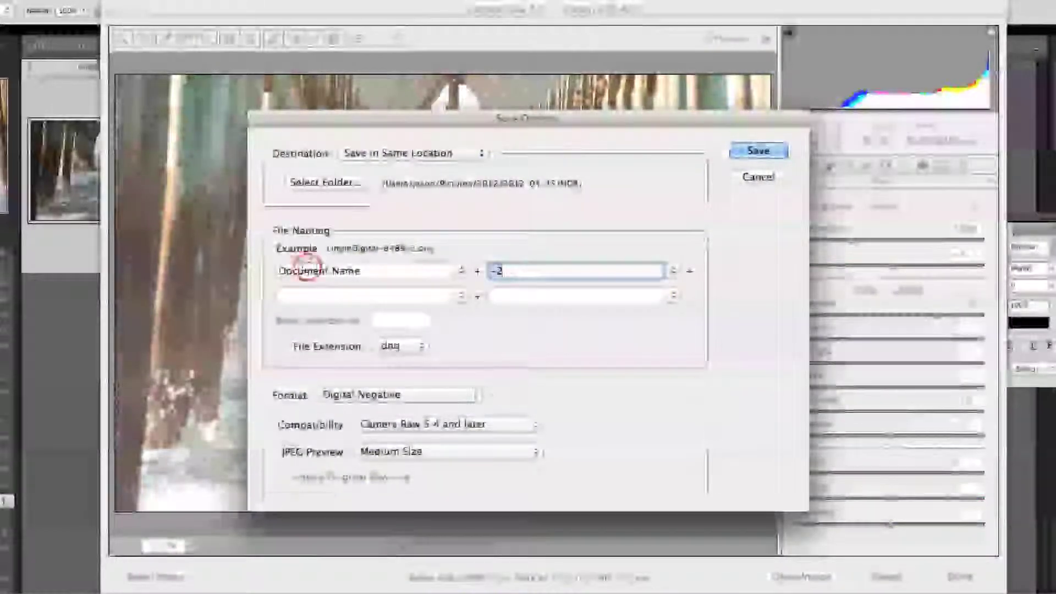
pyautogui.write('-')
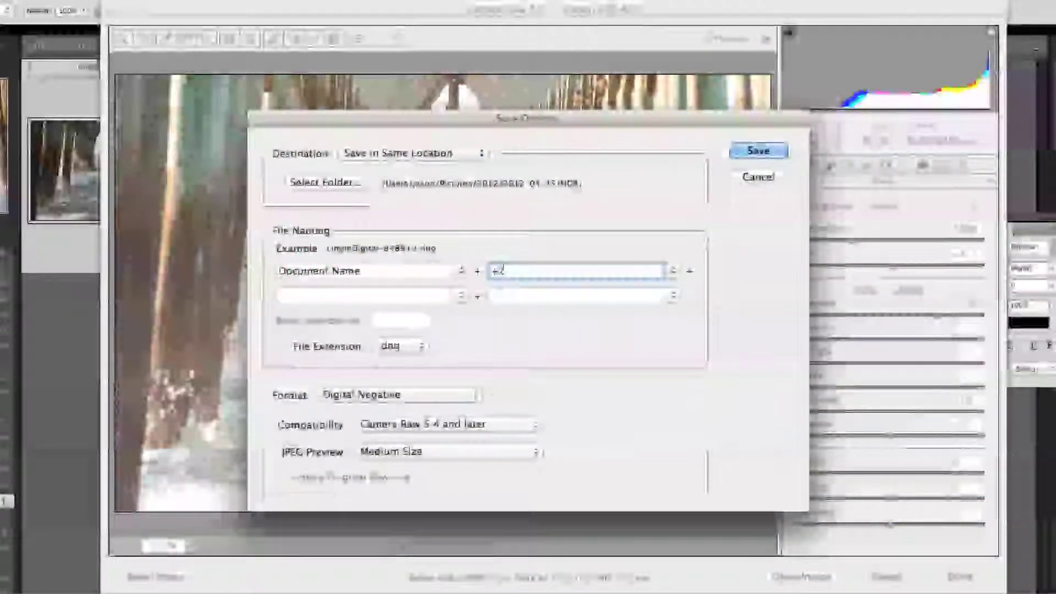
pyautogui.write('2')
pyautogui.press('Return')
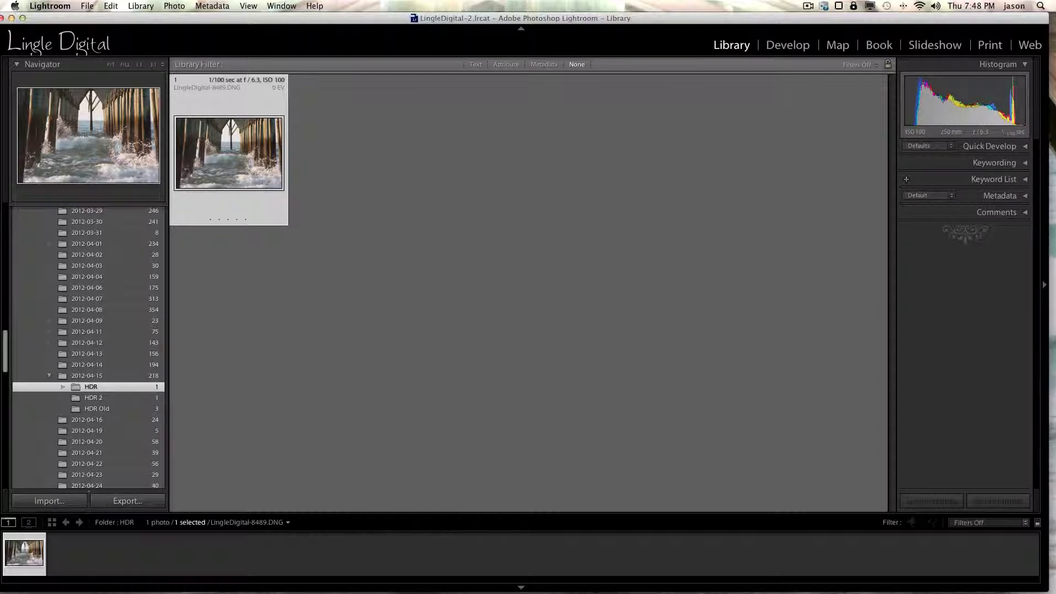
# - Synchronize the HDR folder to import LingleDigital-8489+2.dng and 8489-2.dng into the catalog
pyautogui.rightClick(91, 389)
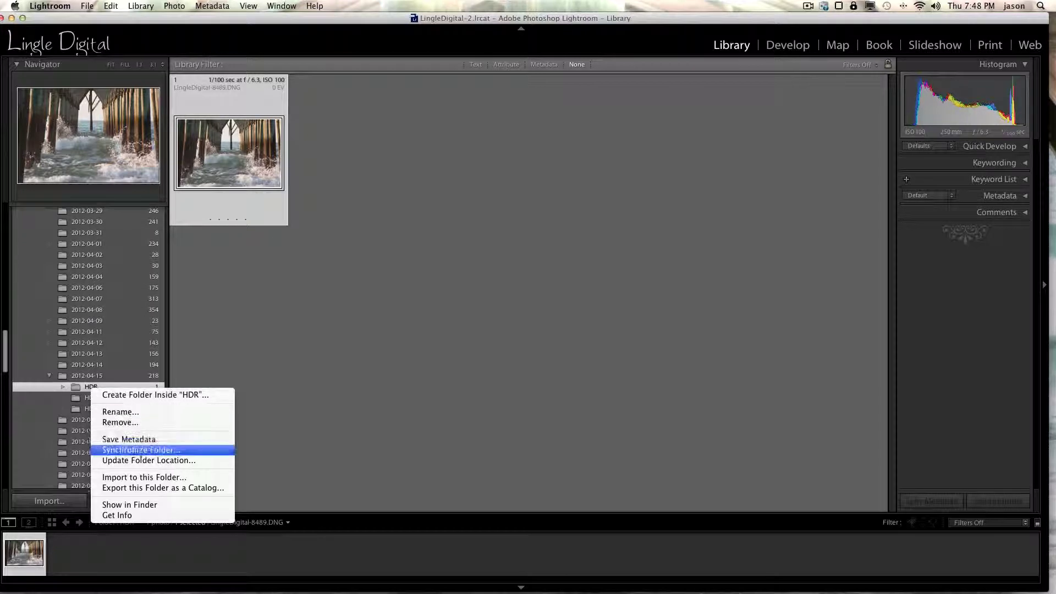
pyautogui.click(141, 450)
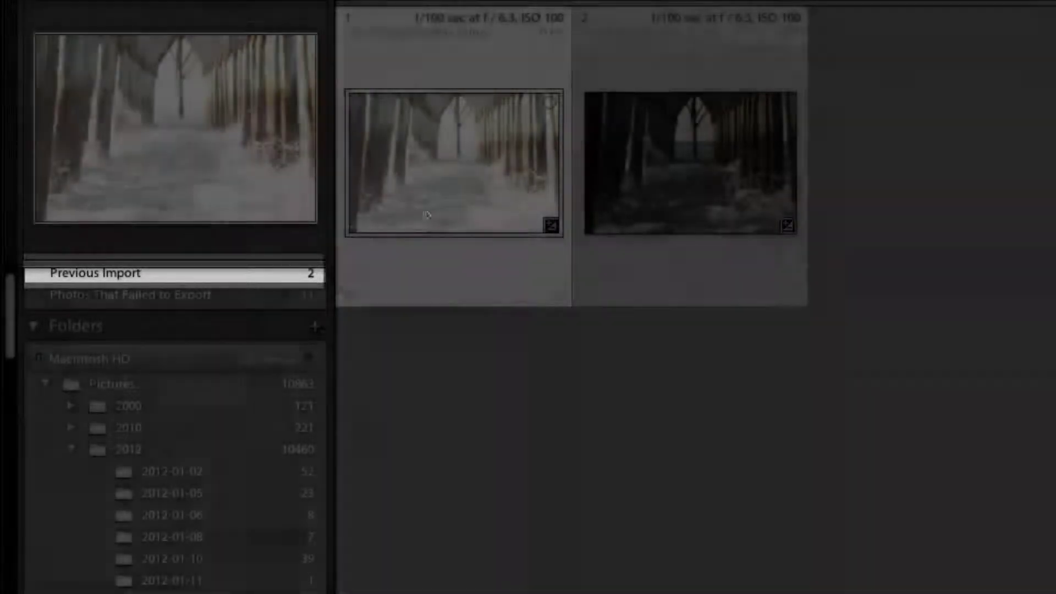
# - Go to the HDR folder and select the original pier DNG plus the +2 and -2 copies
pyautogui.rightClick(436, 199)
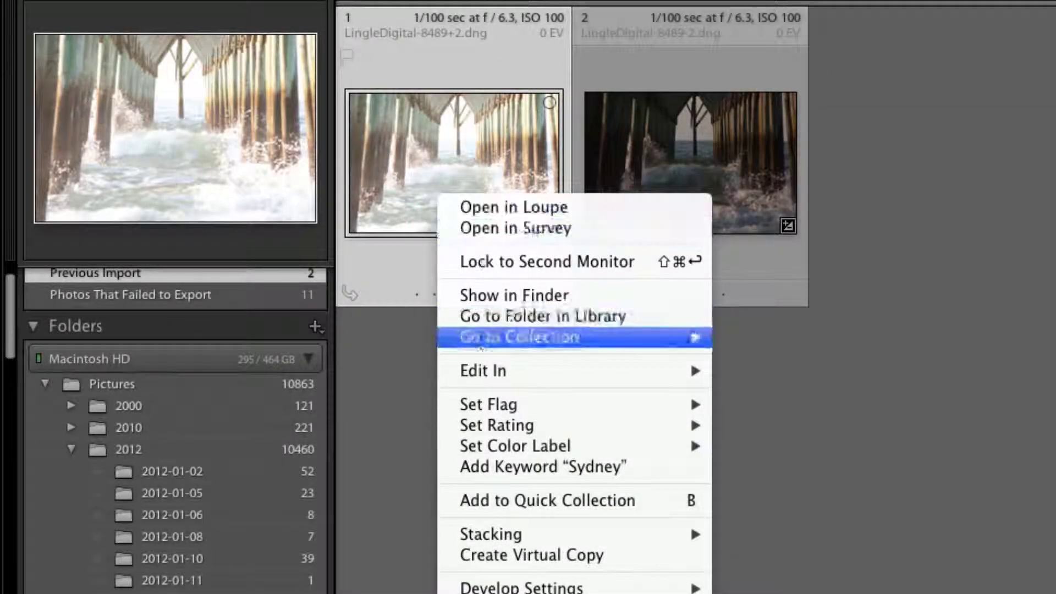
pyautogui.click(521, 319)
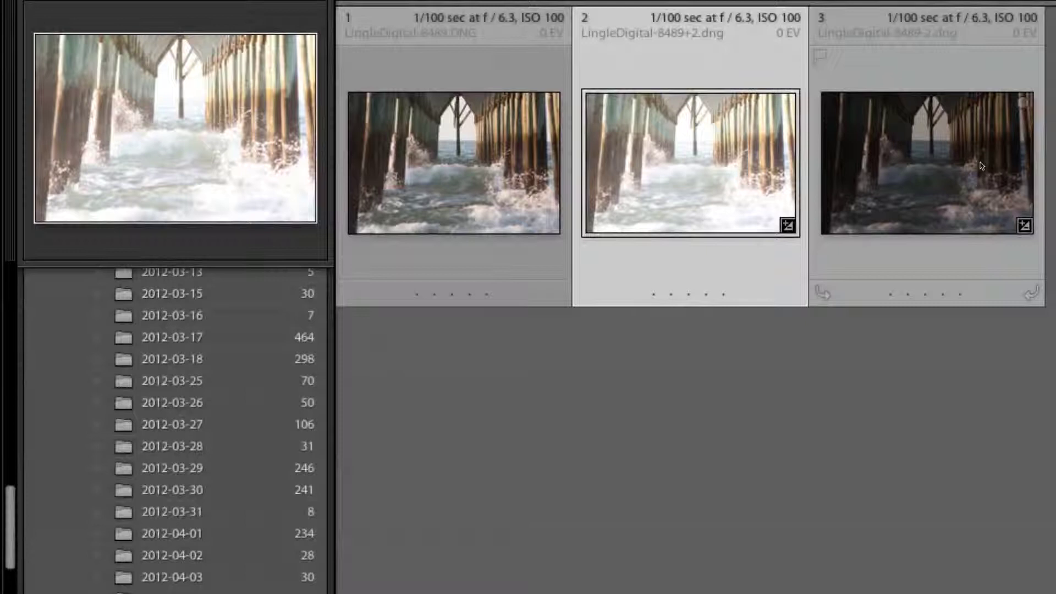
pyautogui.click(504, 175)
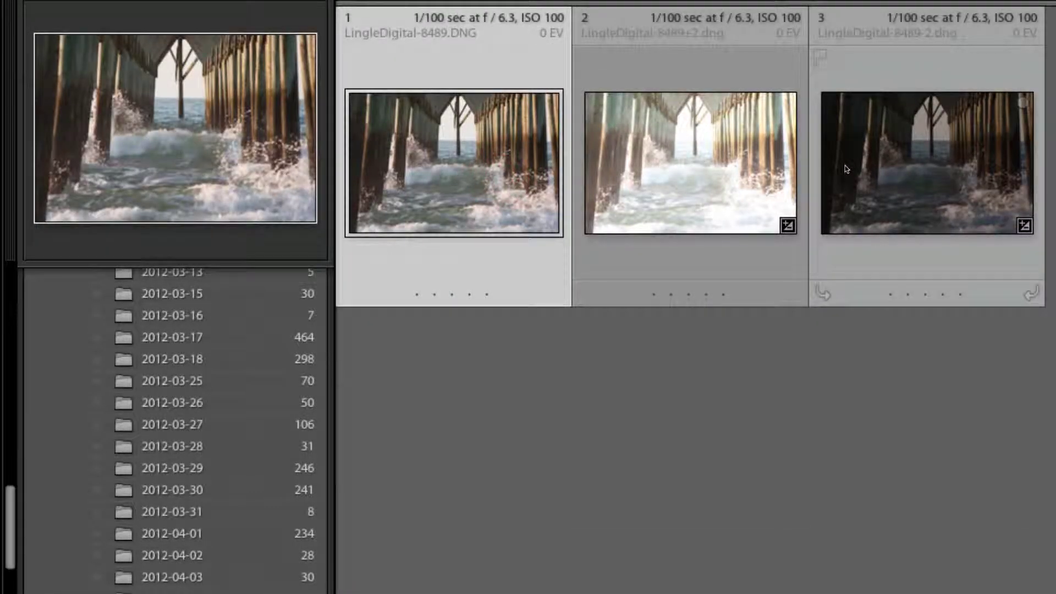
pyautogui.keyDown('shift'); pyautogui.click(899, 164); pyautogui.keyUp('shift')
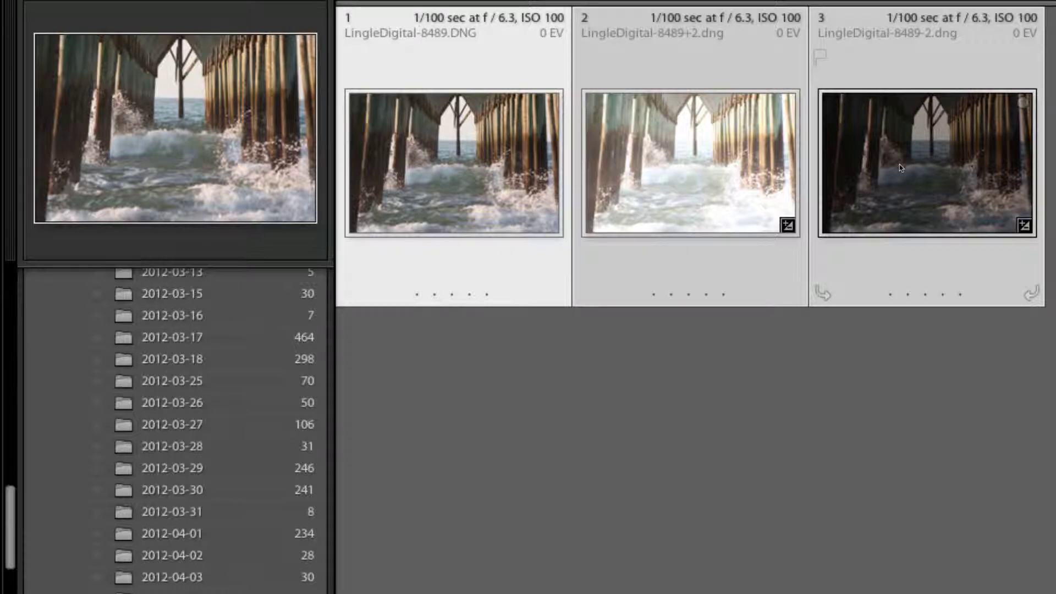
# - Export the three selected pier photos to Photomatix Pro
pyautogui.rightClick(900, 168)
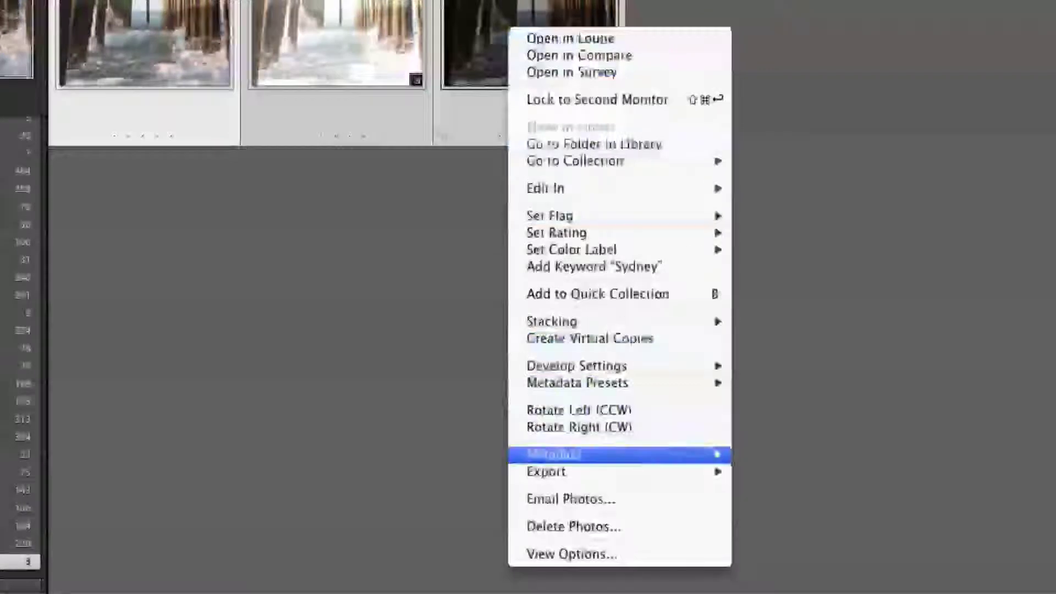
pyautogui.moveTo(638, 473)
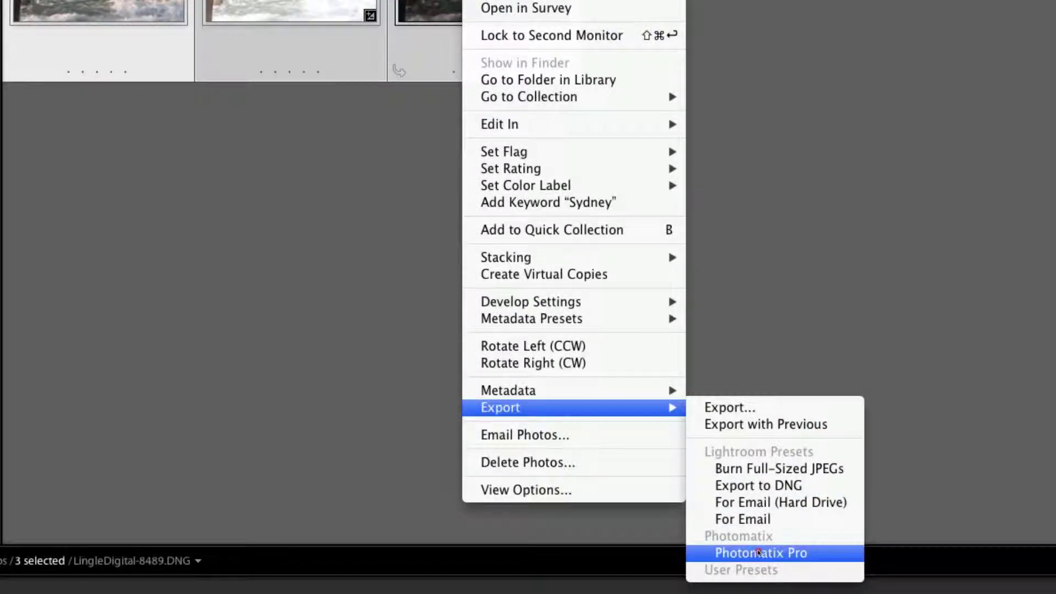
pyautogui.click(758, 553)
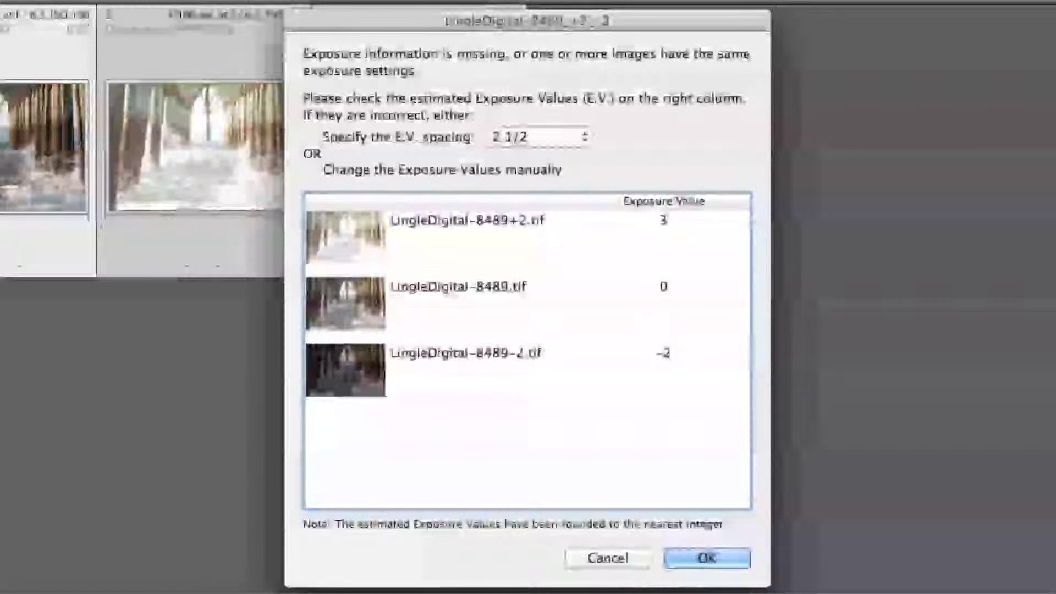
# - Set the E.V. spacing to 2 and merge the exposures into an HDR
pyautogui.click(539, 137)
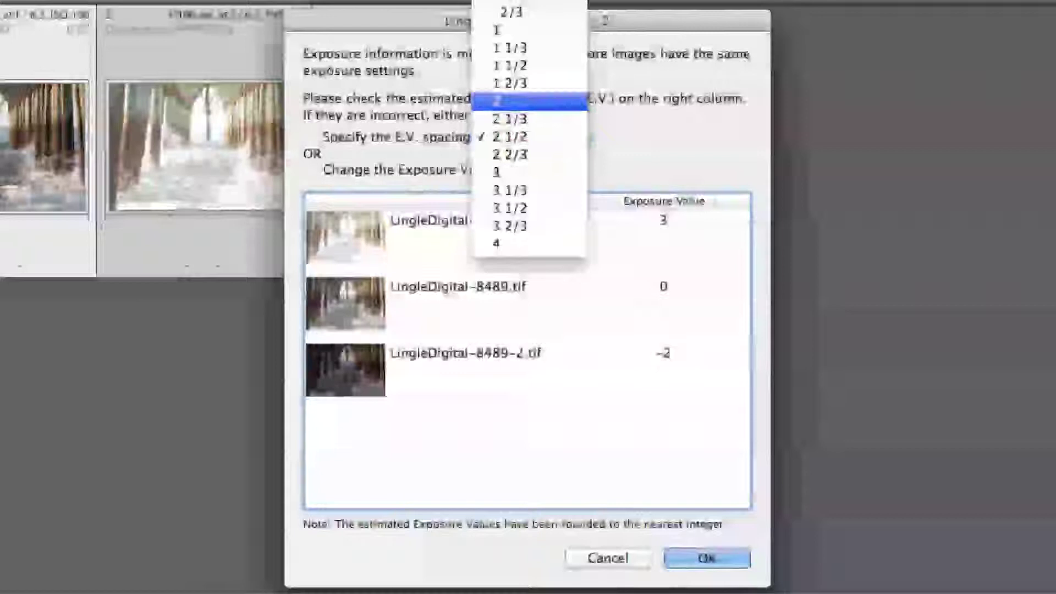
pyautogui.click(524, 102)
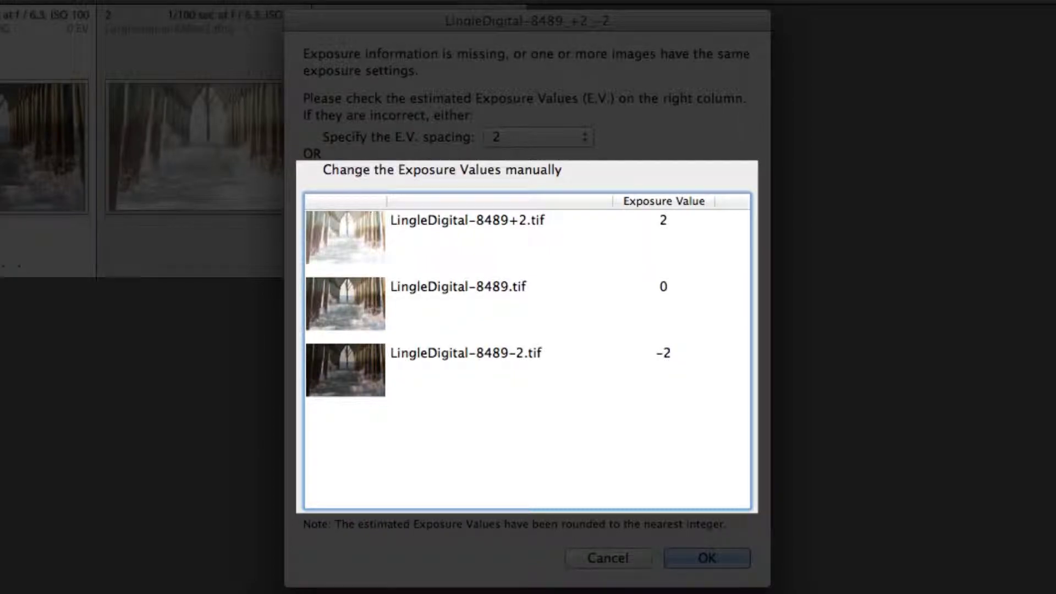
pyautogui.press('Return')
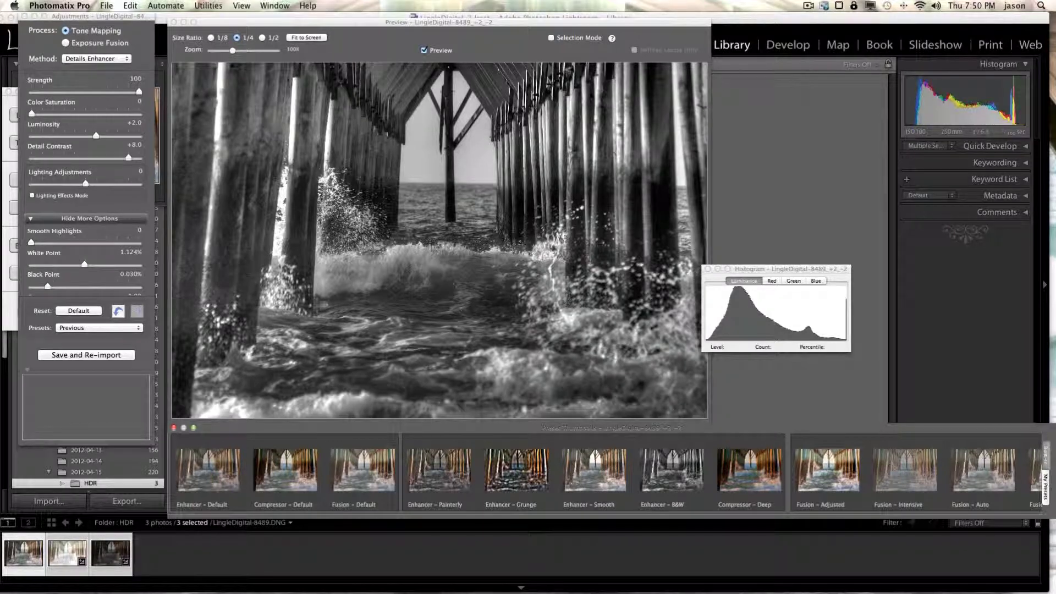
# - Apply the Enhancer - B&W preset and save and re-import the result into Lightroom
pyautogui.click(285, 470)
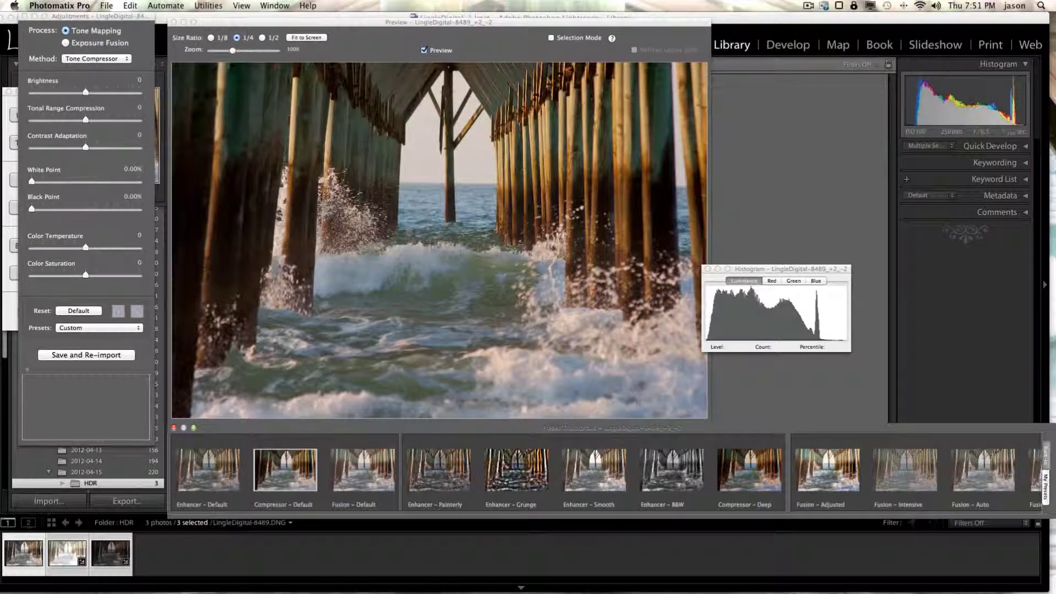
pyautogui.click(671, 469)
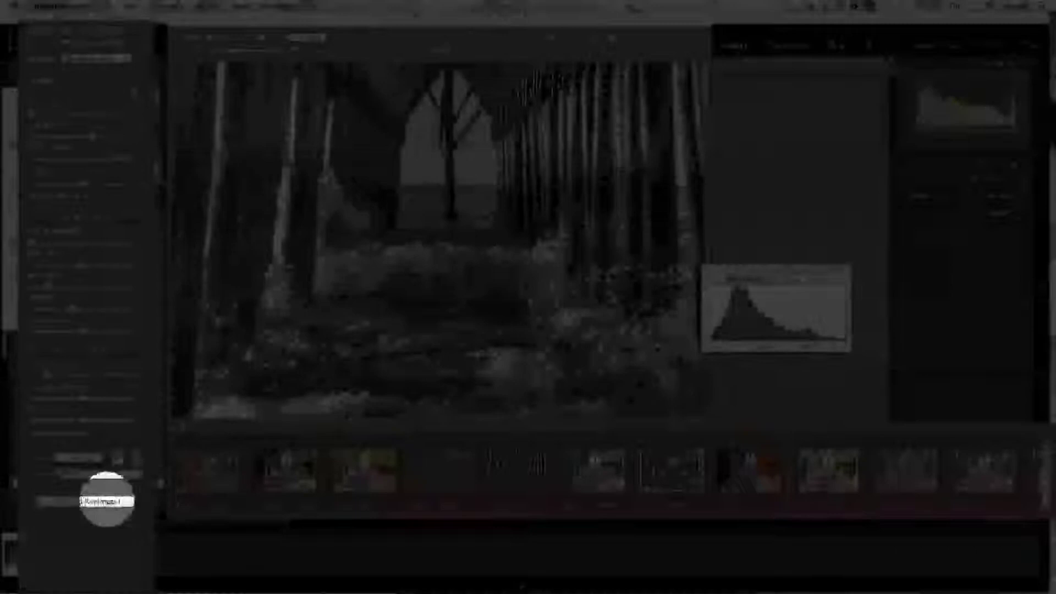
pyautogui.click(107, 501)
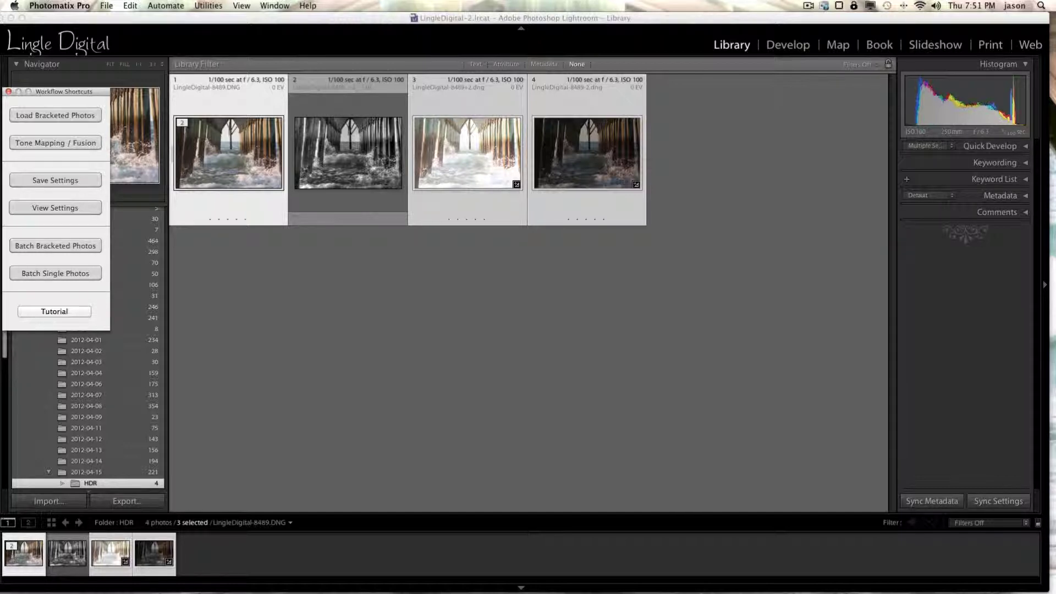
# - View LingleDigital-8489_+2_-2.tif full size in Loupe, then return to the Library grid
pyautogui.doubleClick(349, 153)
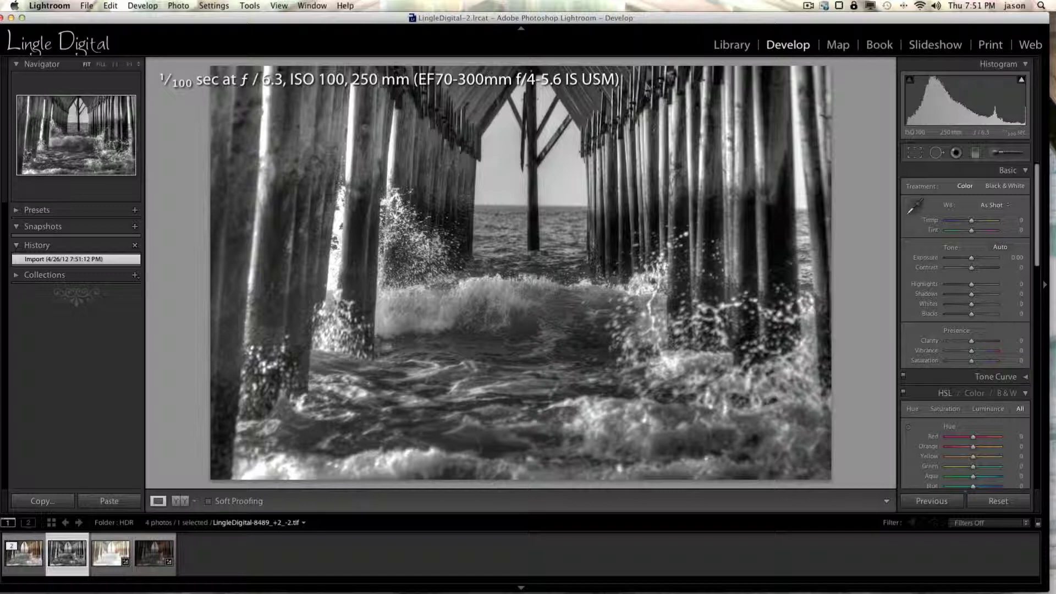
pyautogui.click(732, 45)
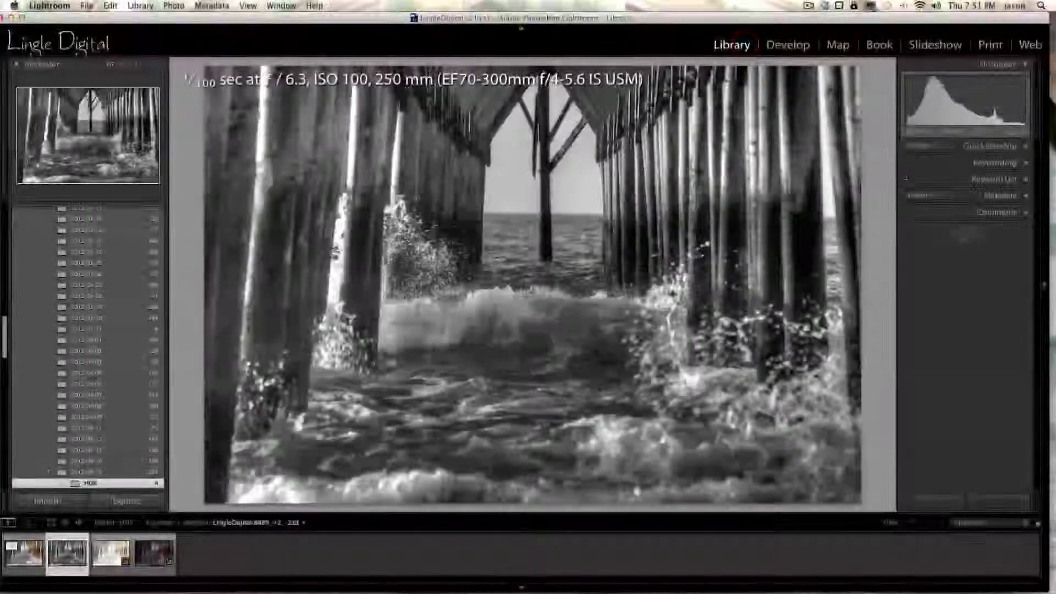